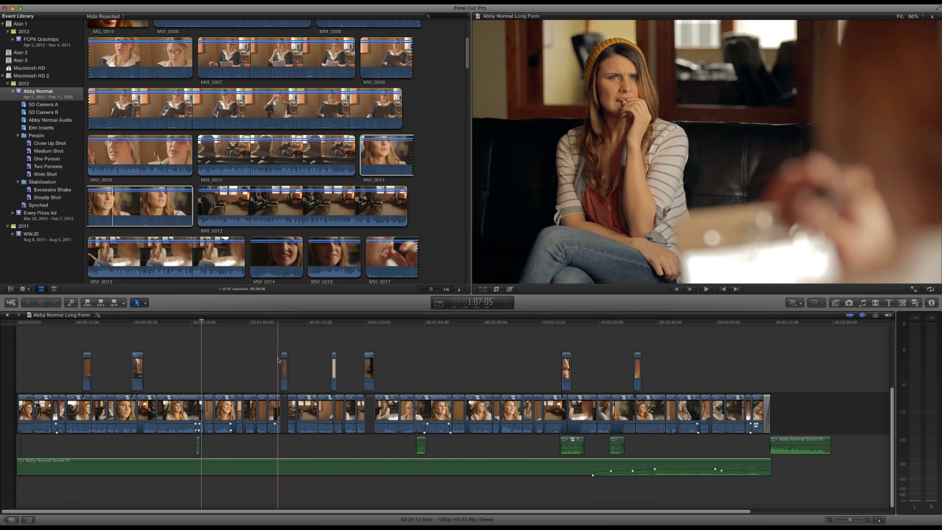
Step: Show the project library and start exporting Abby Normal Long Form as Final Cut XML
{"action": "key", "text": "super+0"}
{"action": "key", "text": "space"}
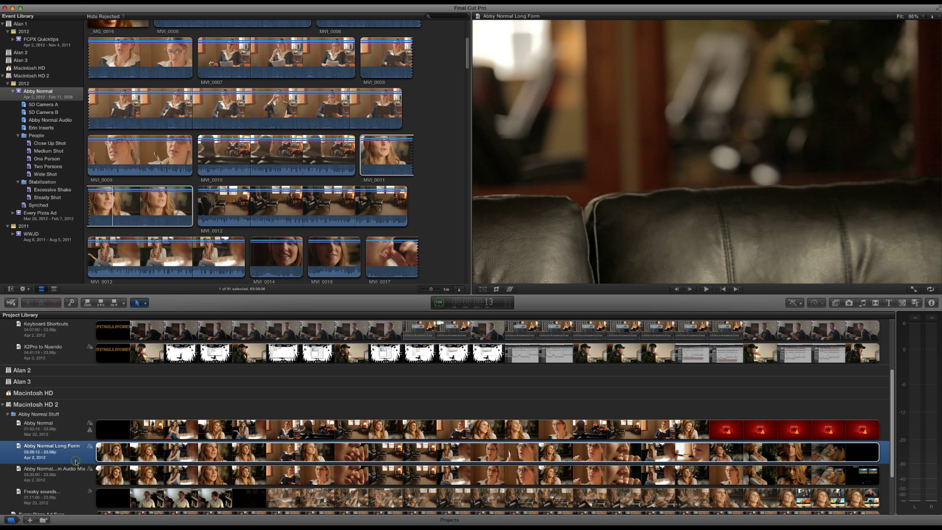
{"action": "left_click", "coordinate": [61, 4]}
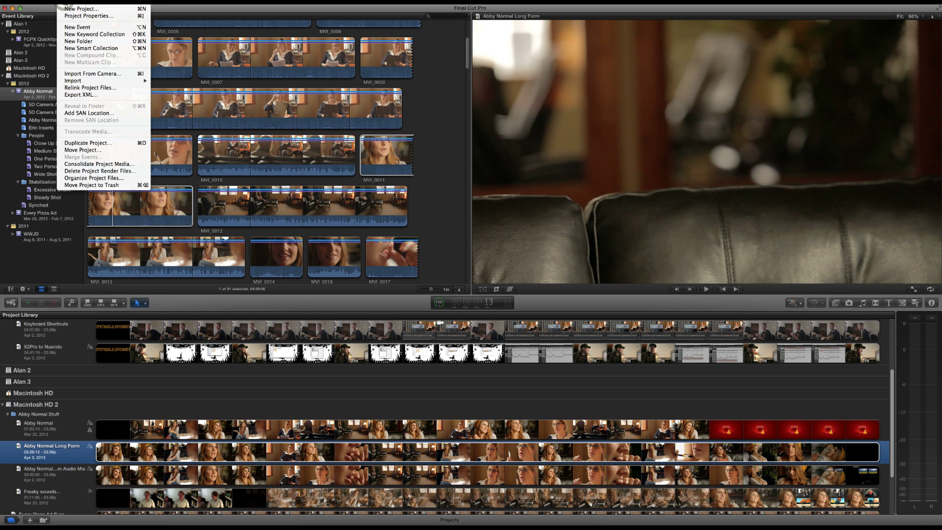
{"action": "left_click", "coordinate": [85, 96]}
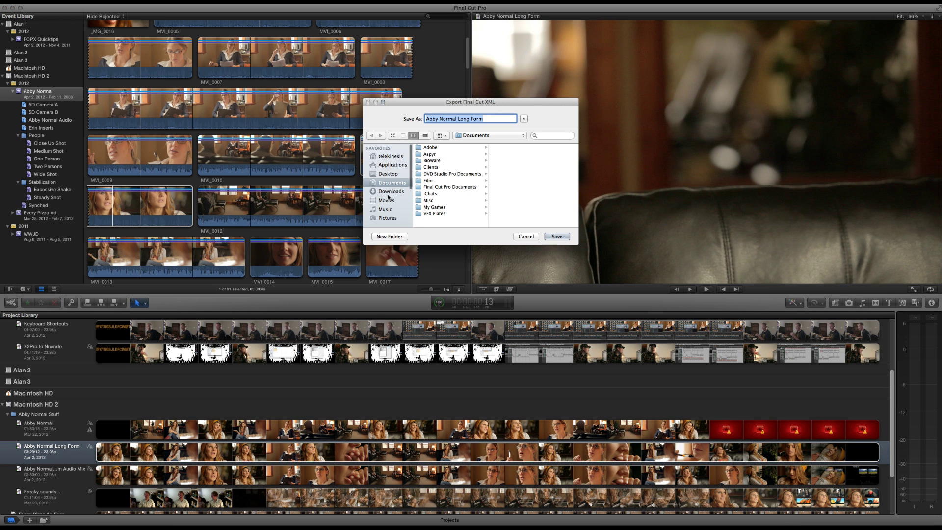
Step: Save the XML to Macintosh HD 2 > Current Projects > Abby Normal, then switch to Finder
{"action": "scroll", "coordinate": [387, 197], "scroll_direction": "down", "scroll_amount": 3}
{"action": "left_click", "coordinate": [387, 222]}
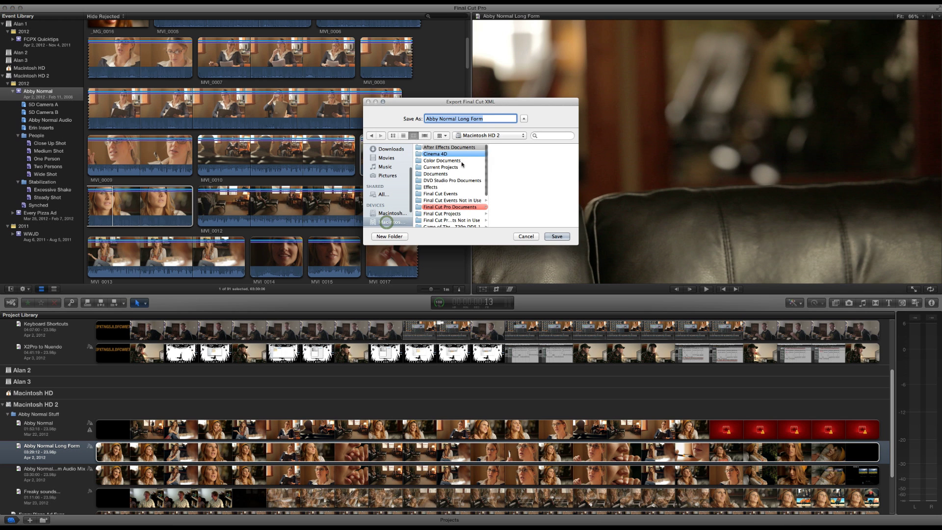
{"action": "left_click", "coordinate": [454, 168]}
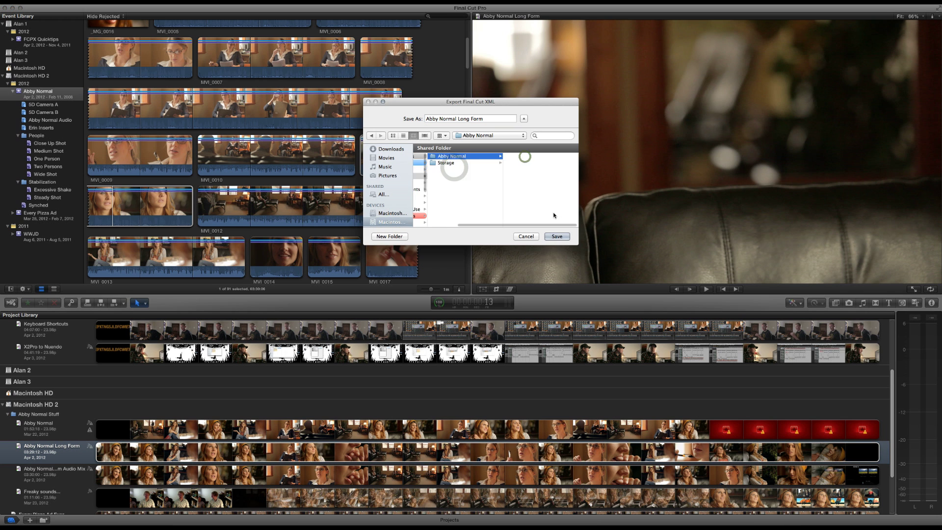
{"action": "left_click", "coordinate": [557, 240]}
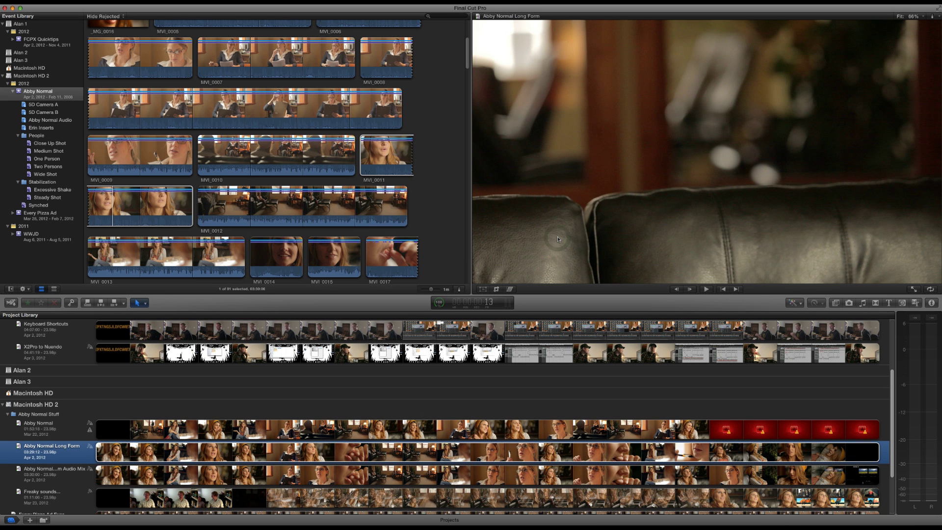
{"action": "key", "text": "super+Tab"}
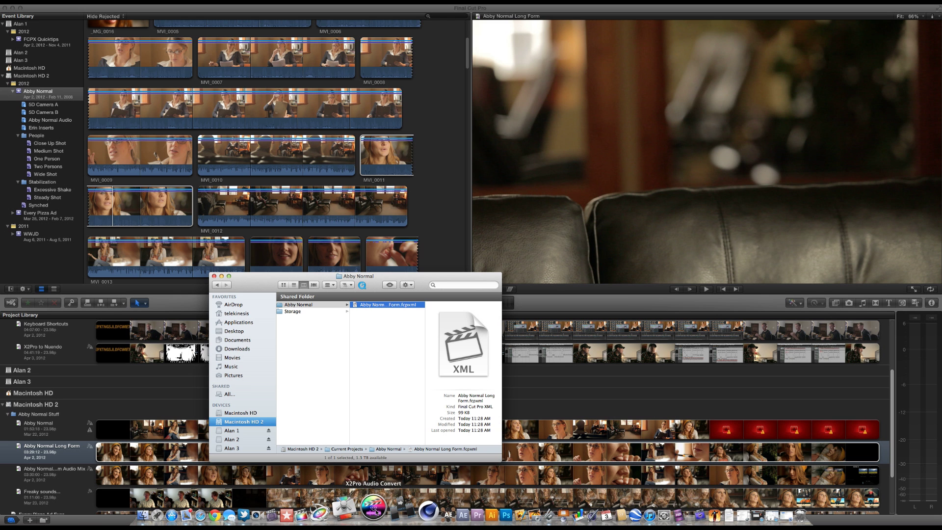
Step: Convert Abby Normal Long Form.fcpxml to a 24-bit AAF in X2Pro Audio Convert, closing the problems report
{"action": "left_click", "coordinate": [375, 512]}
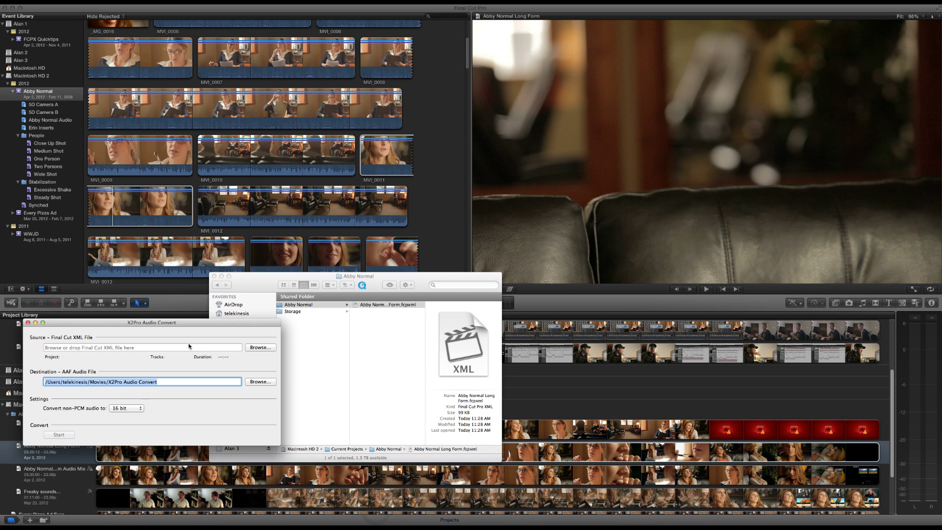
{"action": "left_click_drag", "start_coordinate": [154, 326], "coordinate": [631, 304]}
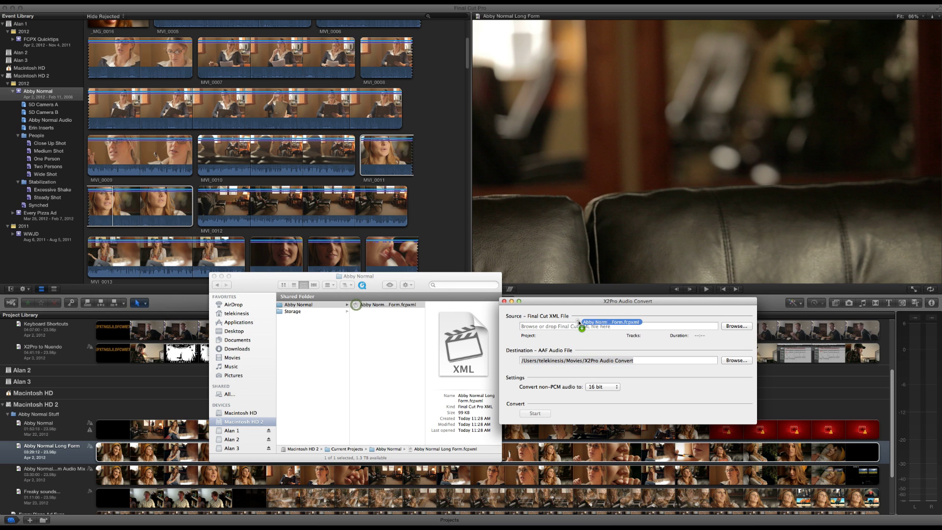
{"action": "left_click_drag", "start_coordinate": [579, 322], "coordinate": [570, 328]}
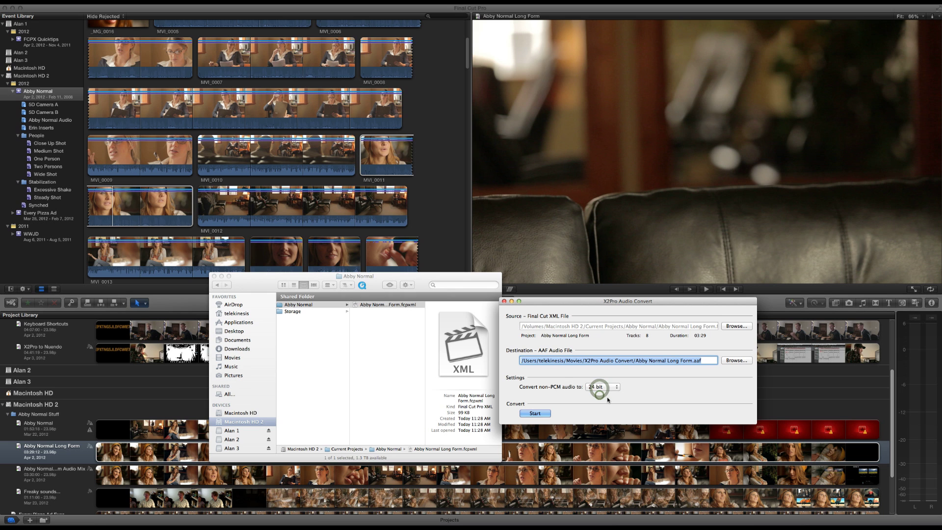
{"action": "left_click", "coordinate": [533, 413]}
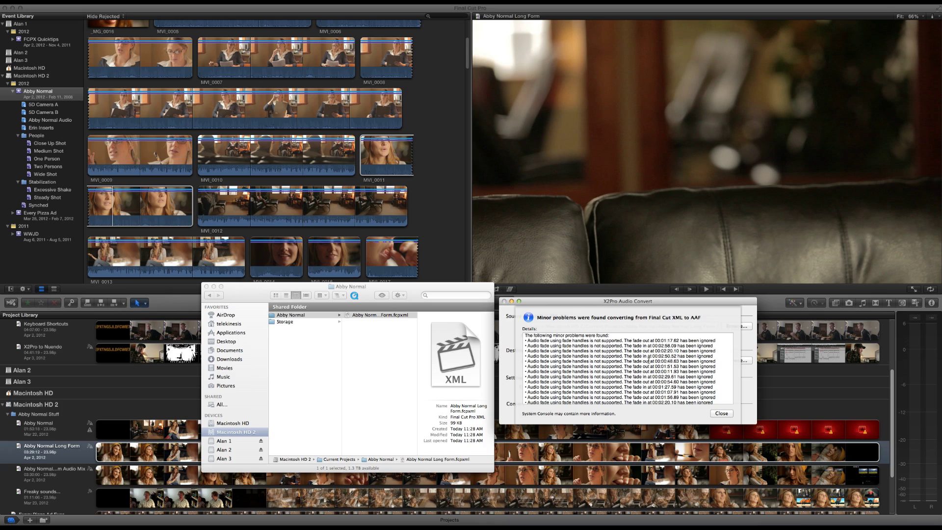
{"action": "left_click", "coordinate": [721, 413]}
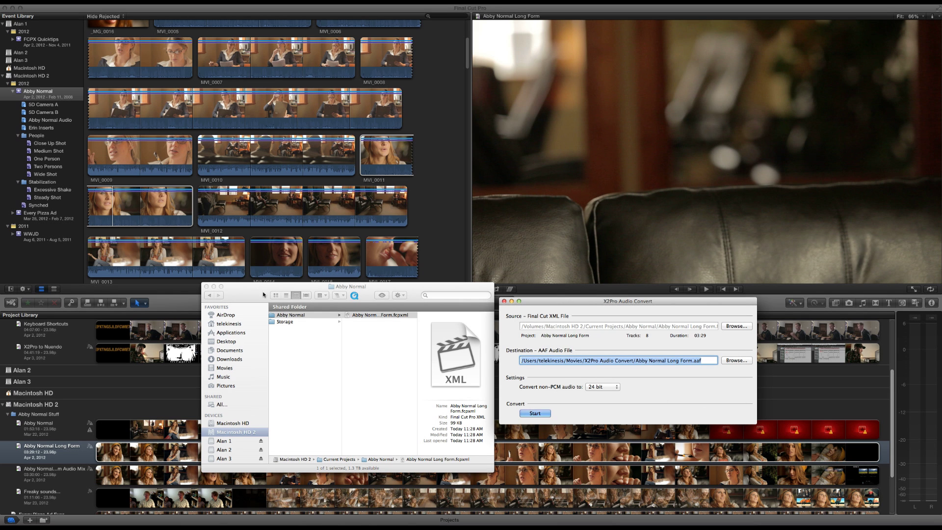
Step: Bring the Finder window forward to show Muse Music Interview.aaf in the Muse Transfer folder
{"action": "left_click", "coordinate": [316, 451]}
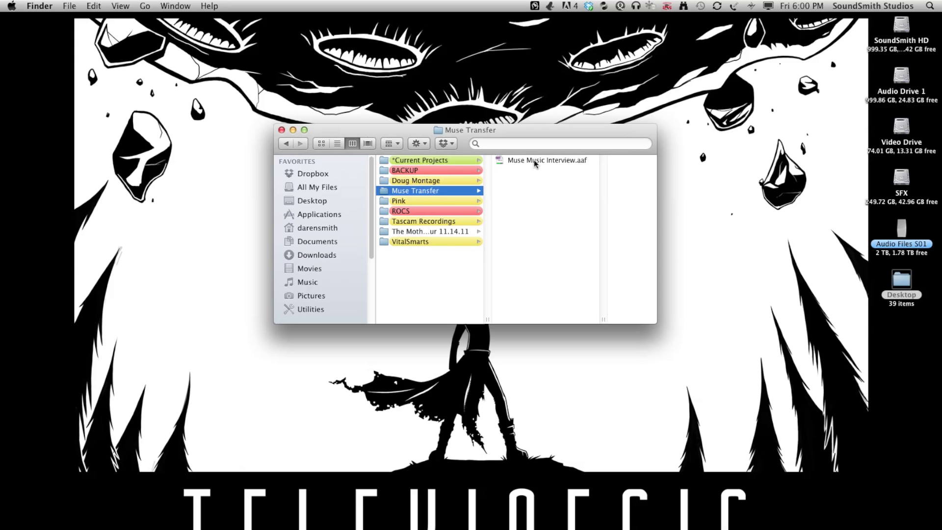
Step: Bring Nuendo to the front and reach its File > Import options
{"action": "key", "text": "super+Tab"}
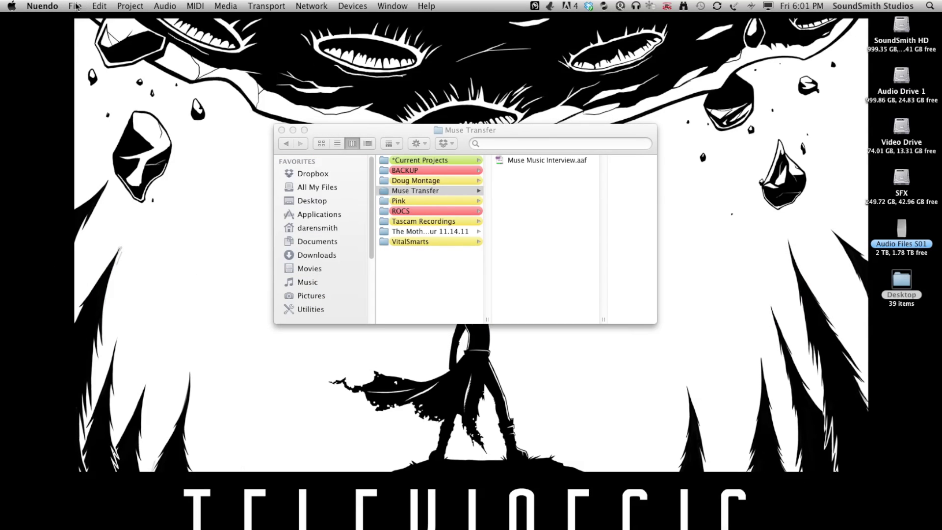
{"action": "left_click", "coordinate": [76, 5]}
{"action": "mouse_move", "coordinate": [113, 181]}
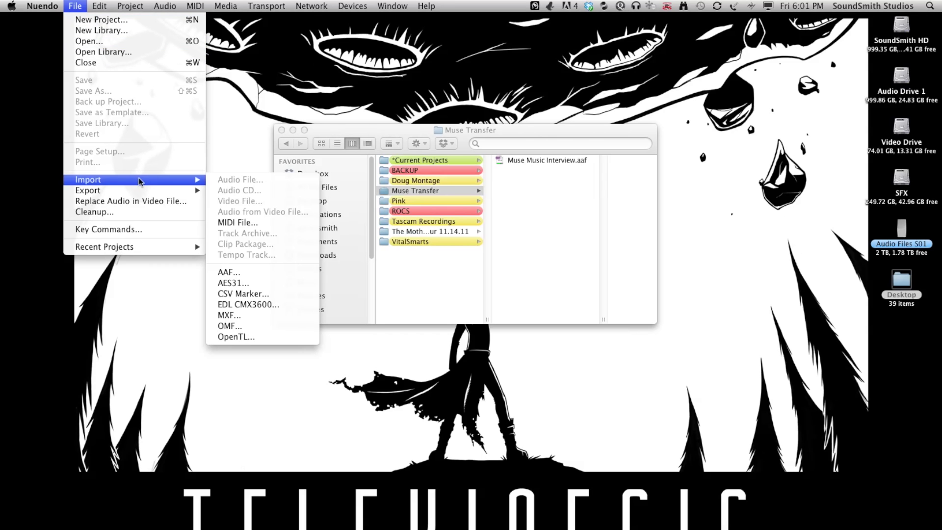
Step: Import Muse Music Interview.aaf as AAF, with Muse Transfer as the project folder
{"action": "left_click", "coordinate": [245, 272]}
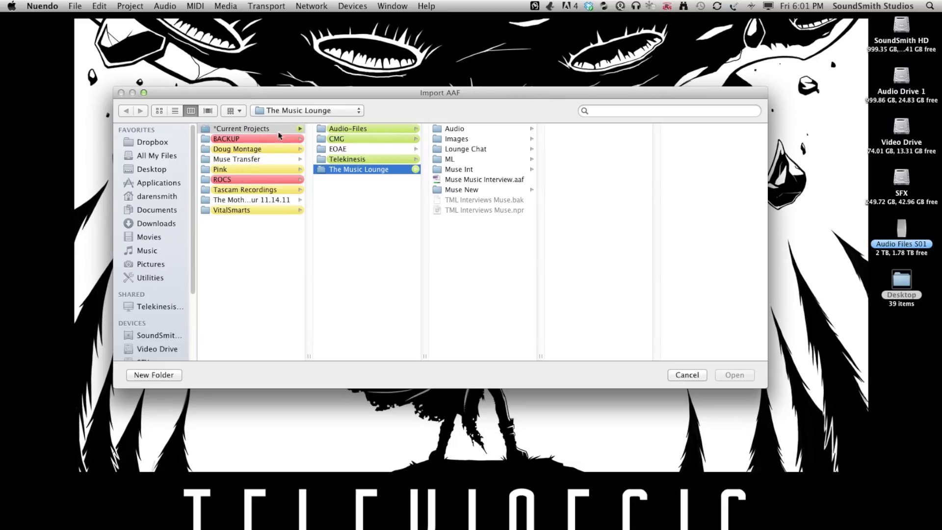
{"action": "left_click", "coordinate": [259, 160]}
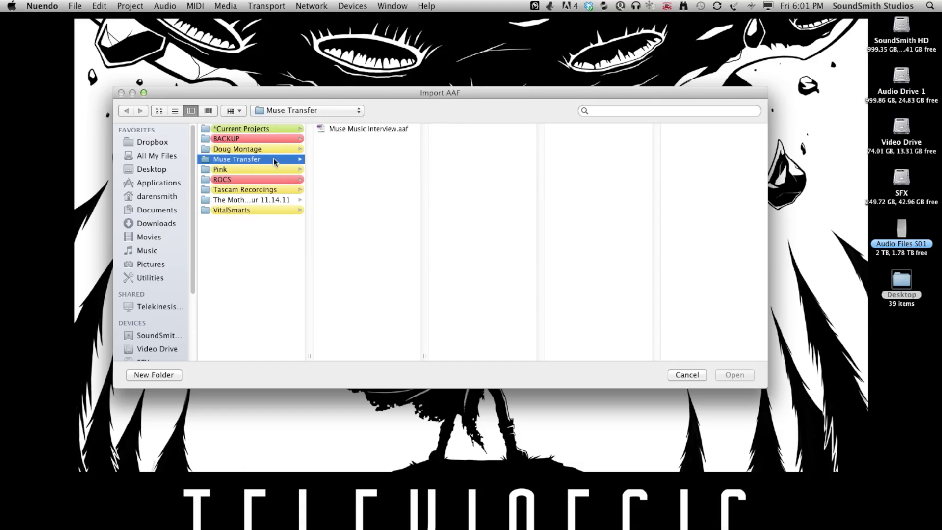
{"action": "left_click", "coordinate": [376, 130]}
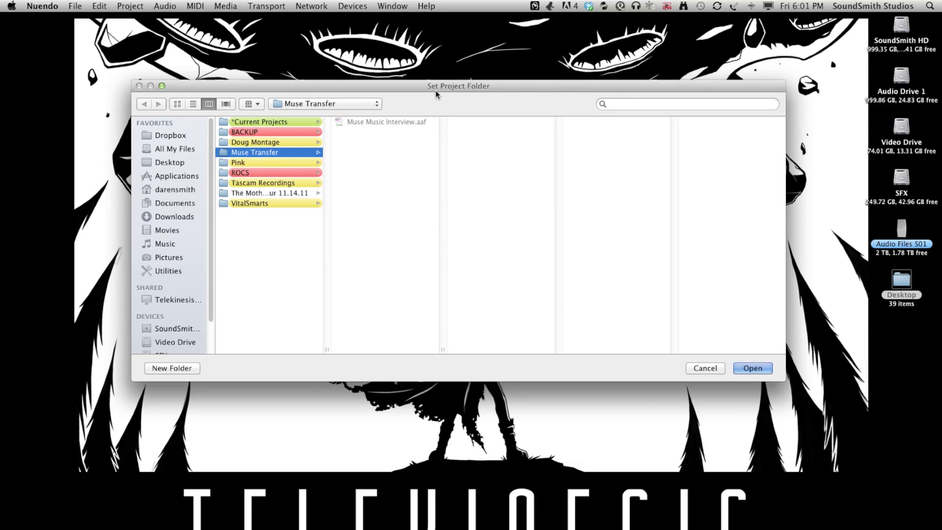
{"action": "left_click", "coordinate": [753, 368]}
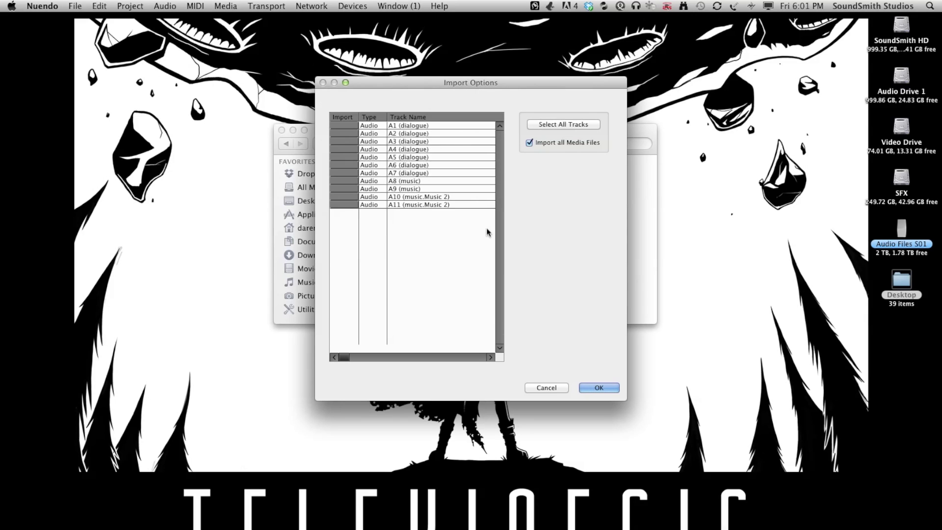
Step: Import all eleven tracks A1–A11, referencing the embedded media instead of extracting it
{"action": "left_click", "coordinate": [543, 125]}
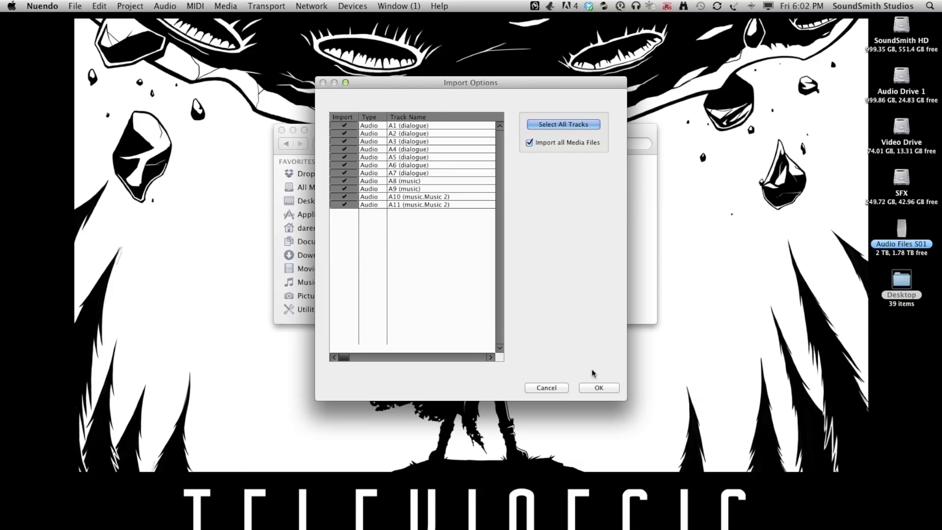
{"action": "left_click", "coordinate": [599, 387]}
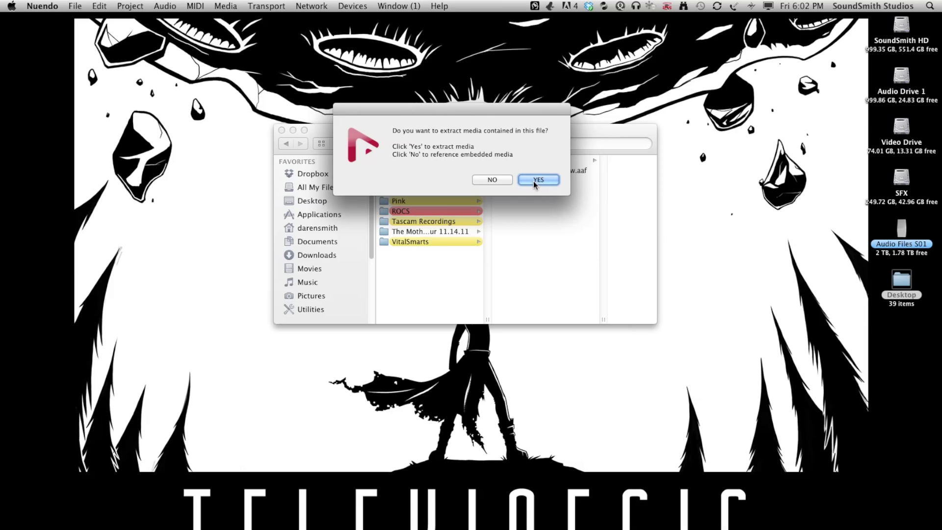
{"action": "left_click", "coordinate": [492, 179]}
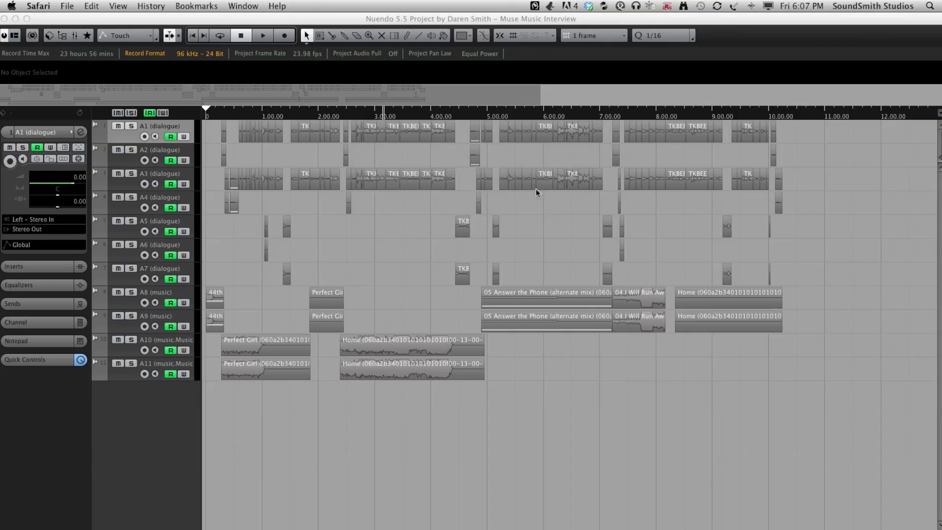
Step: Drag the Muse Music Interview video and audio events to the project start
{"action": "left_click", "coordinate": [378, 410]}
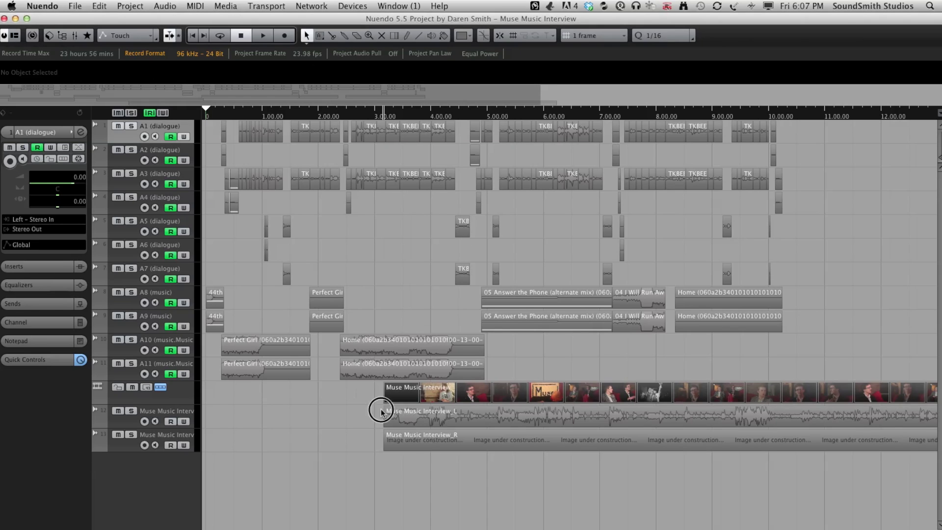
{"action": "left_click_drag", "start_coordinate": [203, 396], "coordinate": [215, 394]}
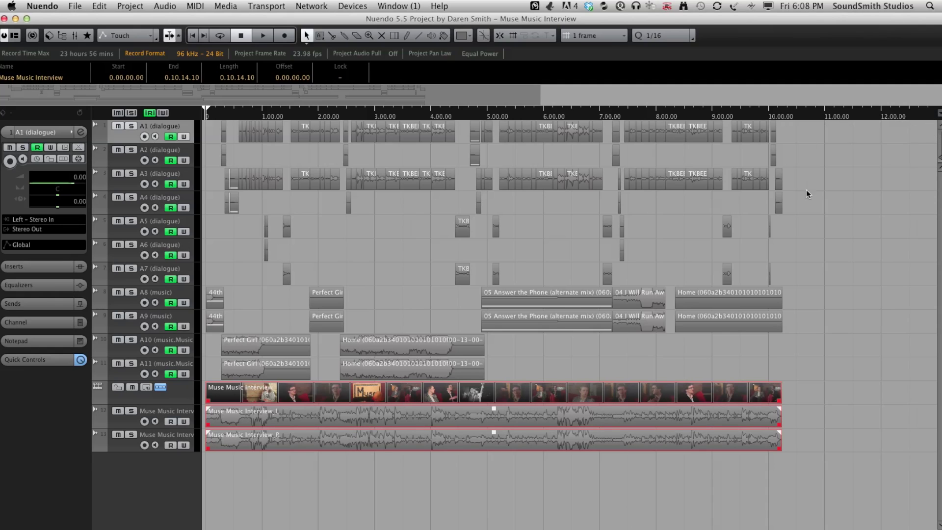
{"action": "scroll", "coordinate": [369, 190], "scroll_direction": "up", "scroll_amount": 3}
Step: Move the interview video track and its _L/_R audio tracks above track A1
{"action": "left_click", "coordinate": [163, 451]}
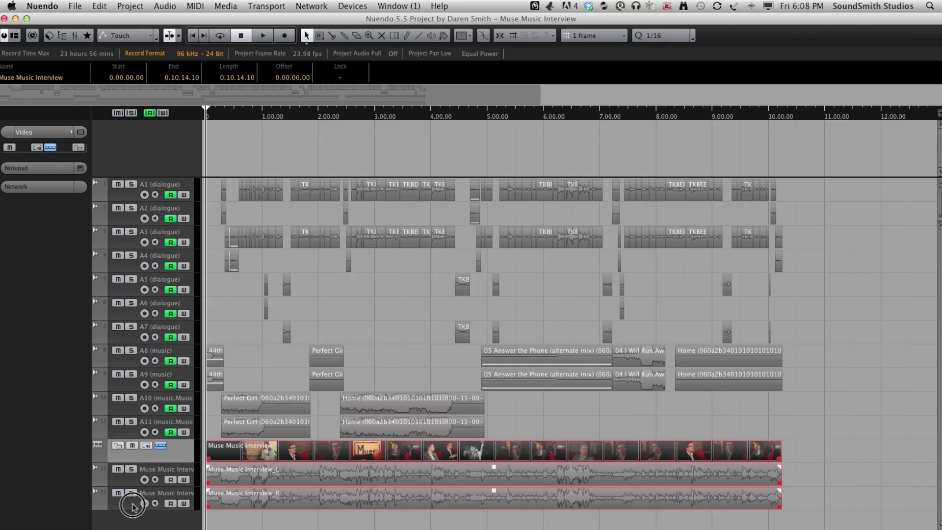
{"action": "left_click_drag", "start_coordinate": [169, 447], "coordinate": [118, 151]}
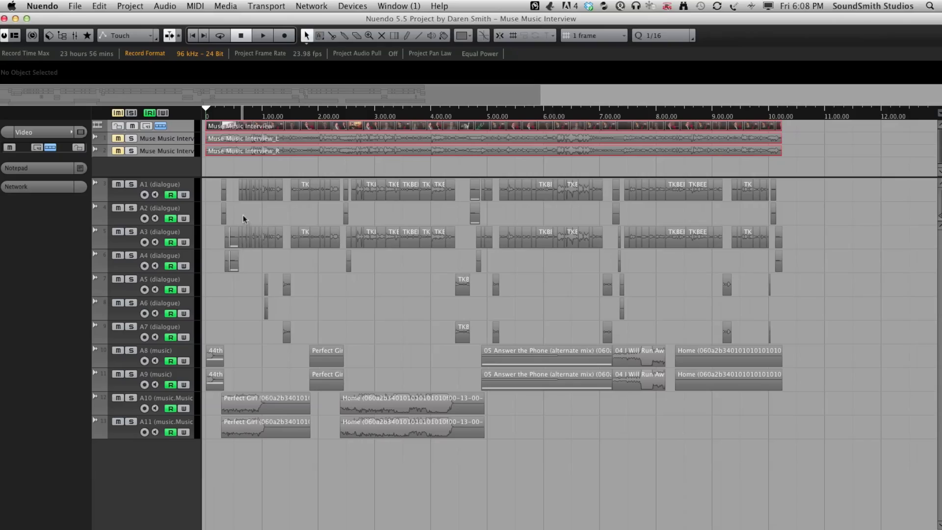
Step: Move the first two dialogue clips from track A3 up onto track A2
{"action": "left_click_drag", "start_coordinate": [240, 216], "coordinate": [336, 219]}
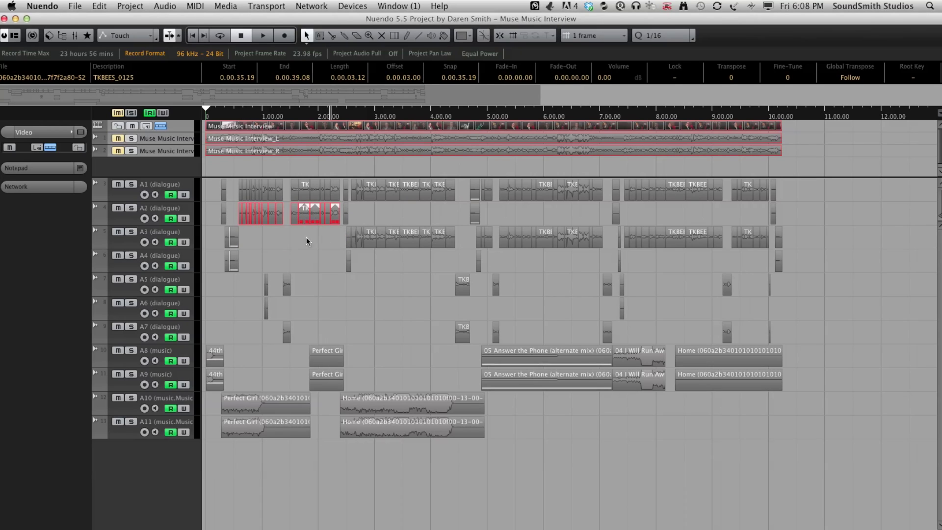